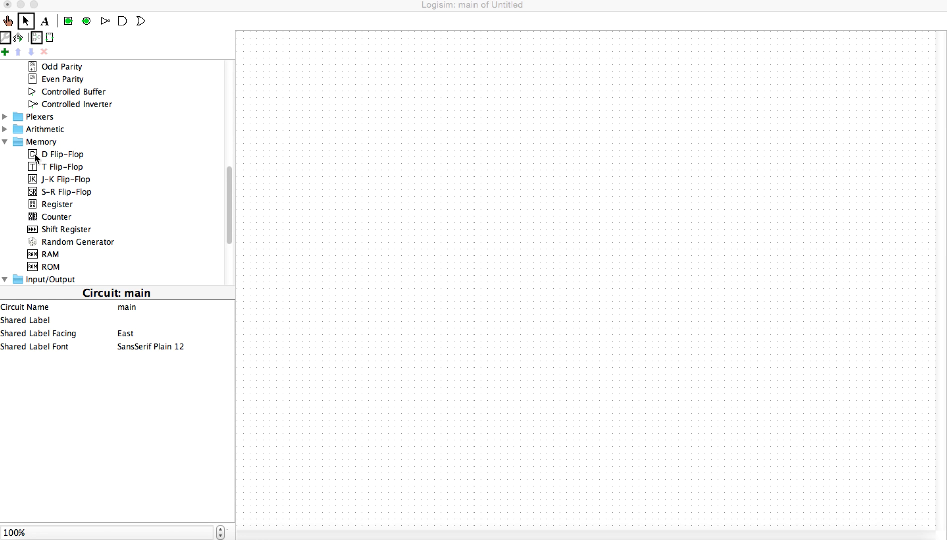
Place three rising-edge D flip-flops side by side in a horizontal row
{"action": "left_click", "coordinate": [36, 158]}
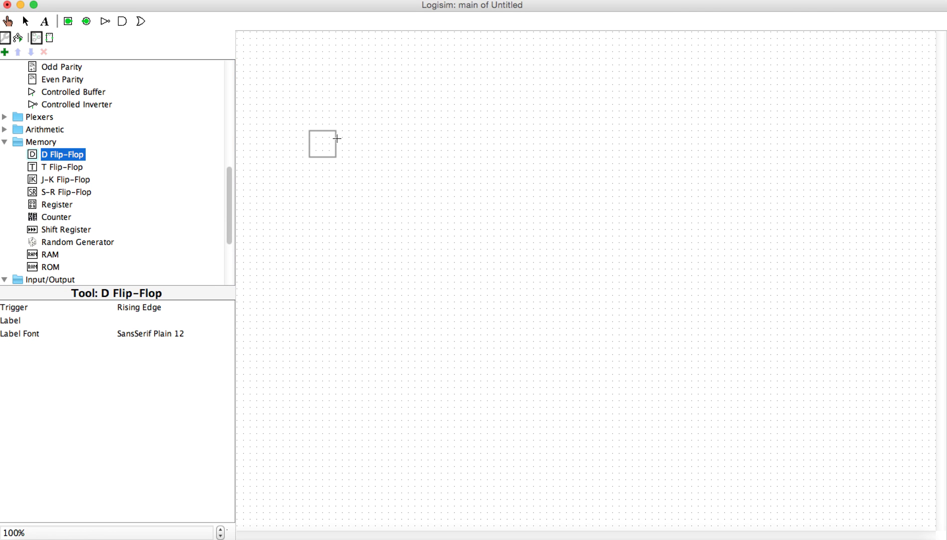
{"action": "left_click", "coordinate": [335, 138]}
{"action": "left_click", "coordinate": [59, 155]}
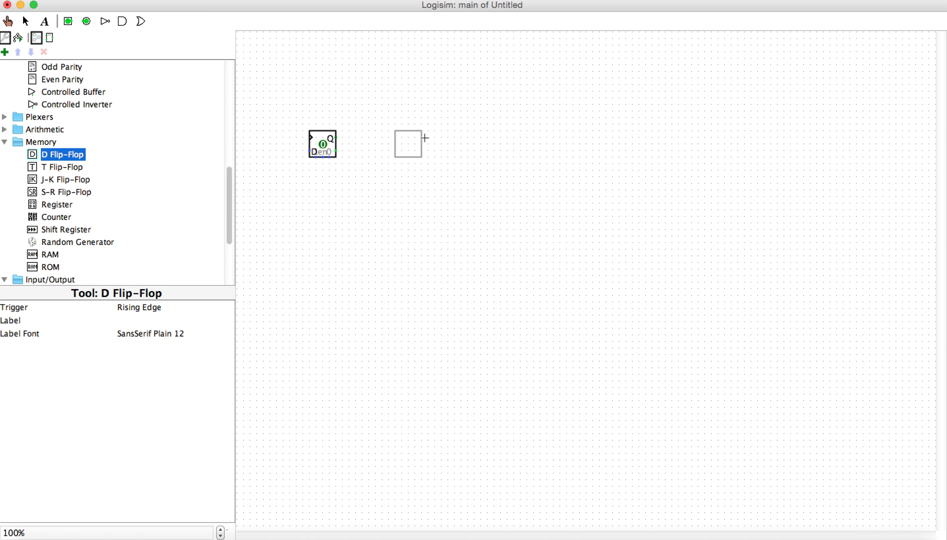
{"action": "left_click", "coordinate": [419, 137]}
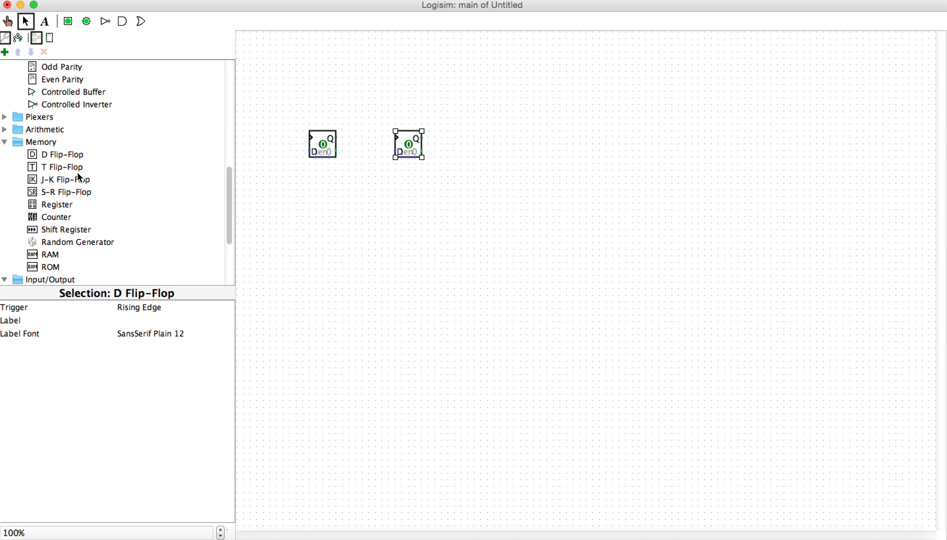
{"action": "left_click", "coordinate": [51, 157]}
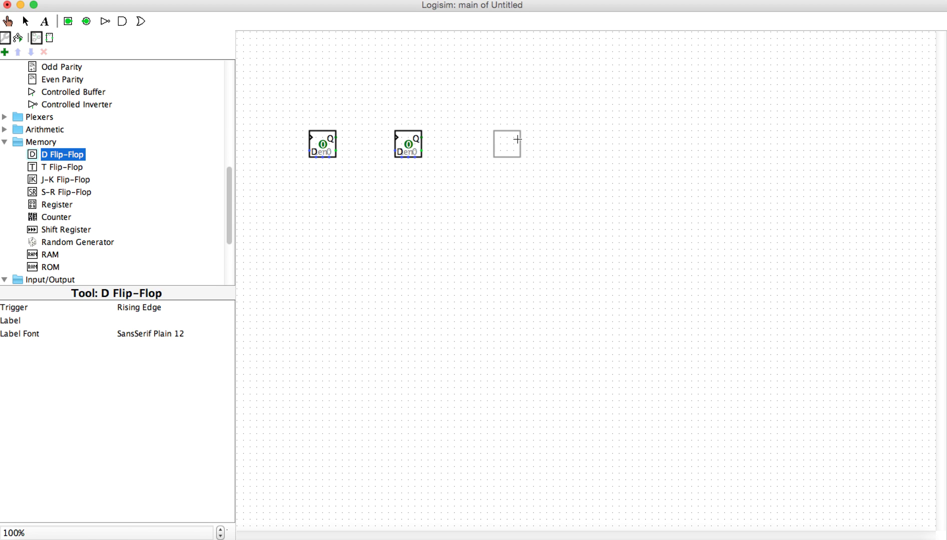
{"action": "left_click", "coordinate": [518, 141]}
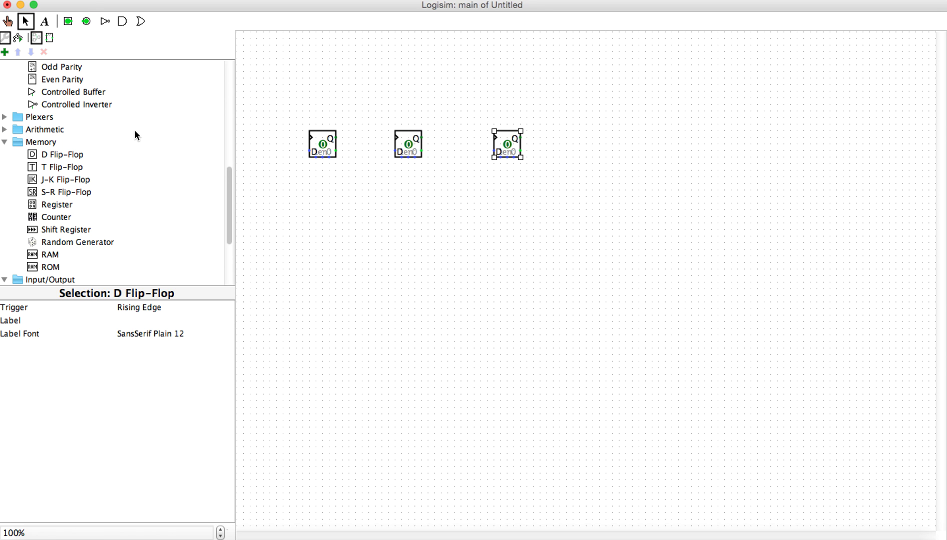
Place a clock component at the left, below the row of flip-flops
{"action": "scroll", "coordinate": [95, 84], "scroll_direction": "up", "scroll_amount": 10}
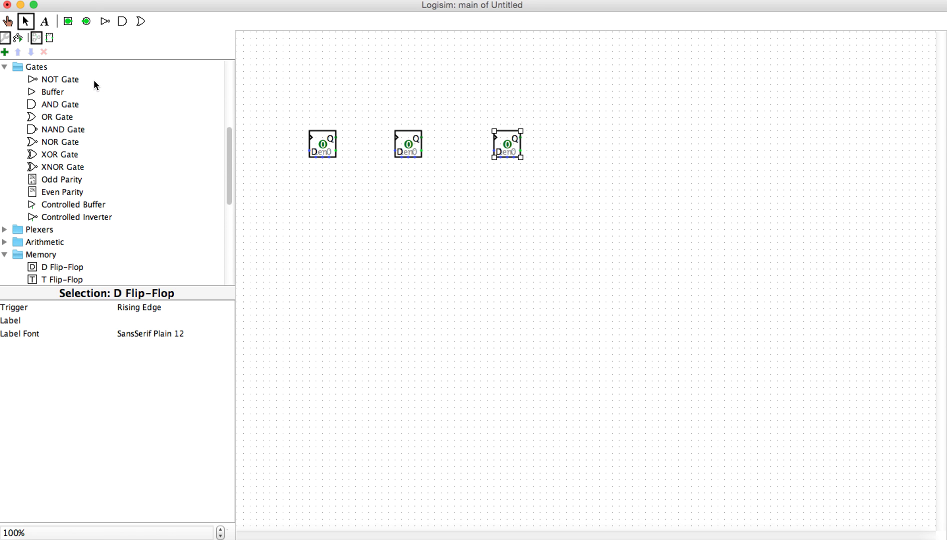
{"action": "scroll", "coordinate": [94, 80], "scroll_direction": "up", "scroll_amount": 5}
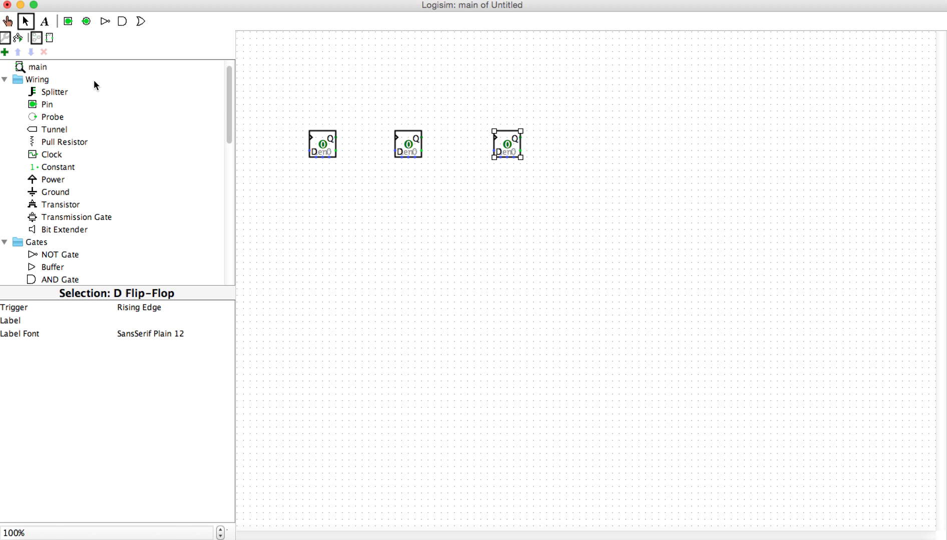
{"action": "left_click", "coordinate": [54, 155]}
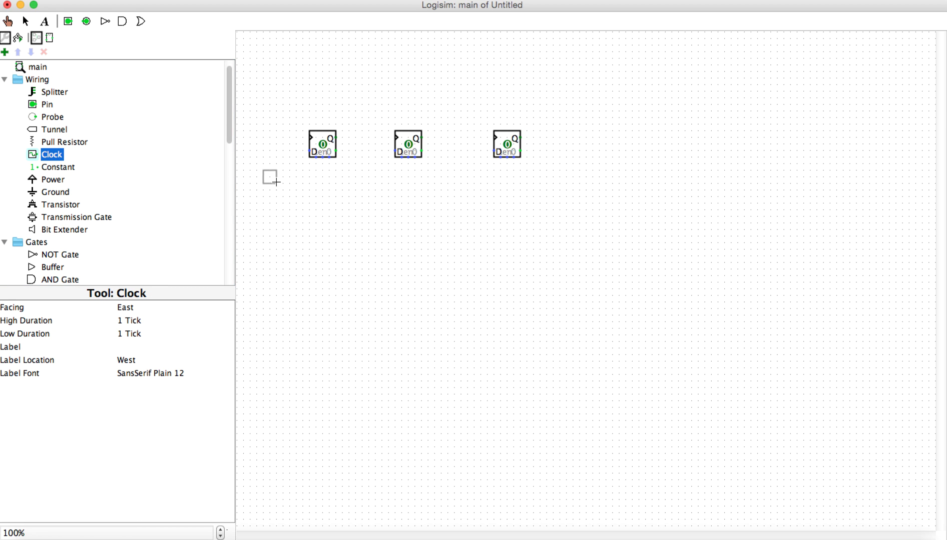
{"action": "left_click", "coordinate": [258, 217]}
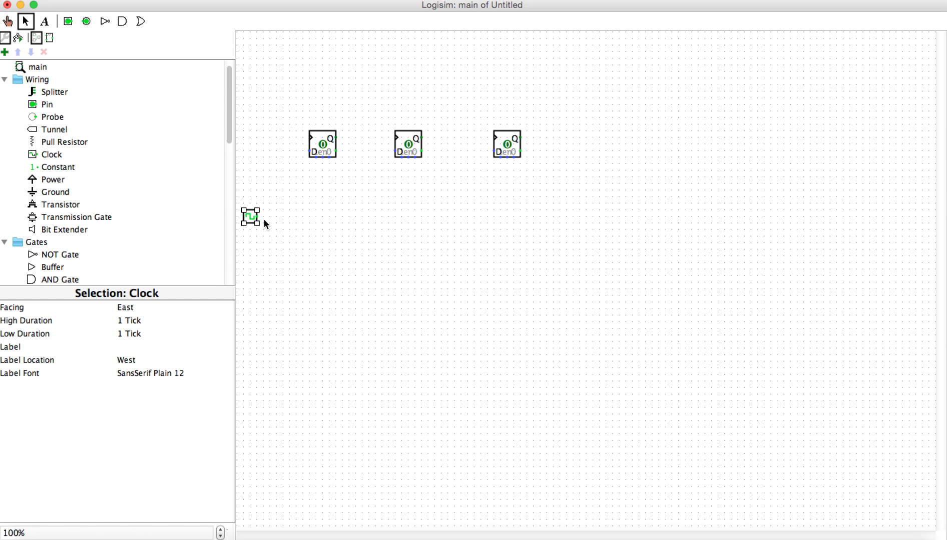
Run a shared clock wire beneath the flip-flops and connect all three clock inputs to it
{"action": "left_click_drag", "start_coordinate": [256, 215], "coordinate": [485, 210]}
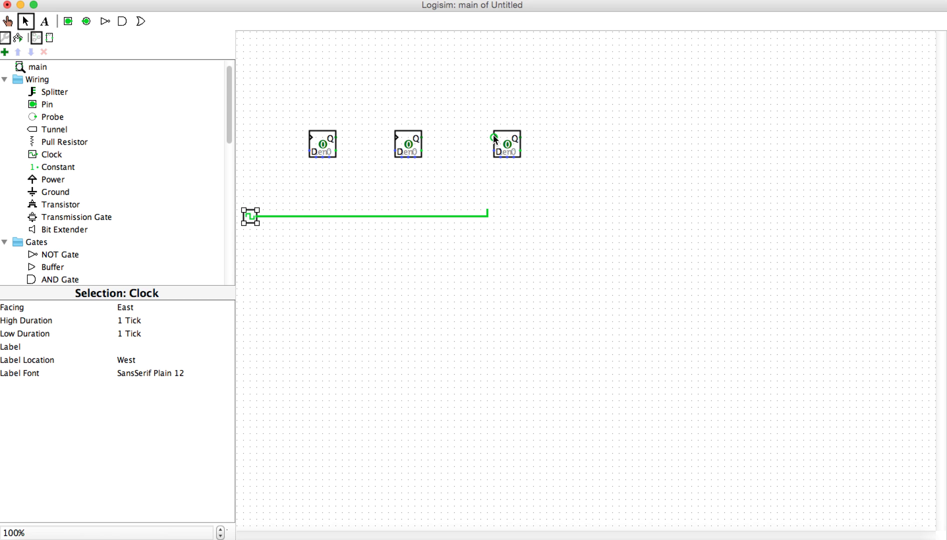
{"action": "left_click_drag", "start_coordinate": [494, 138], "coordinate": [488, 210]}
{"action": "left_click_drag", "start_coordinate": [394, 140], "coordinate": [389, 217]}
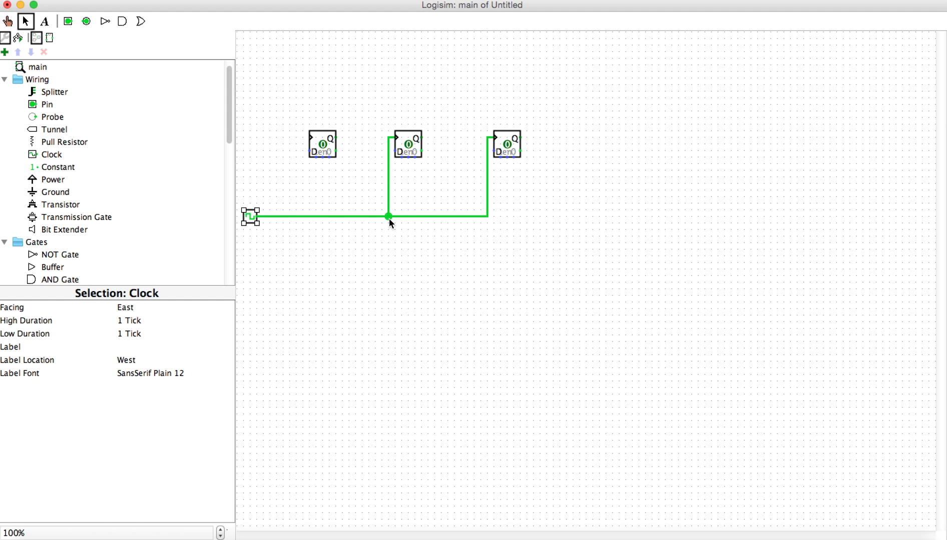
{"action": "left_click_drag", "start_coordinate": [310, 137], "coordinate": [303, 215]}
Place three input pins, one above each flip-flop
{"action": "left_click", "coordinate": [69, 24]}
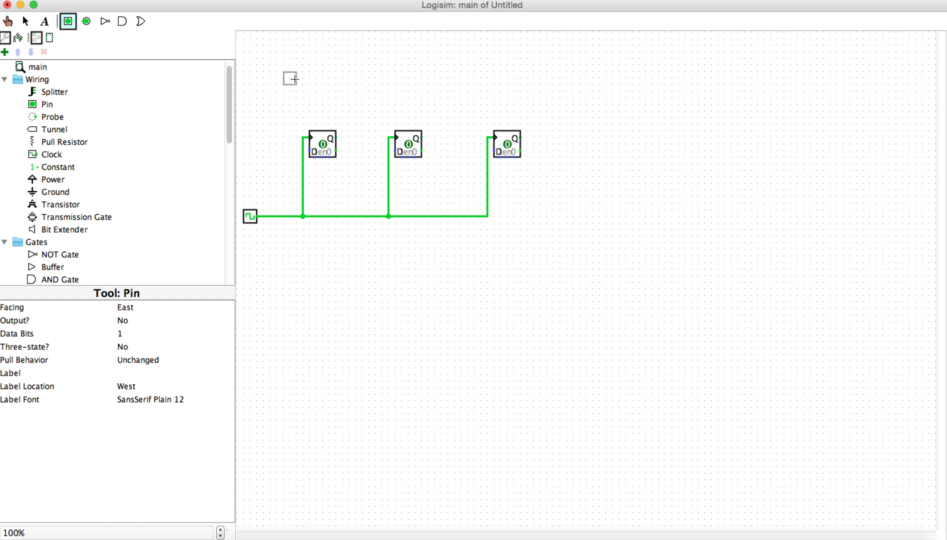
{"action": "left_click", "coordinate": [296, 79]}
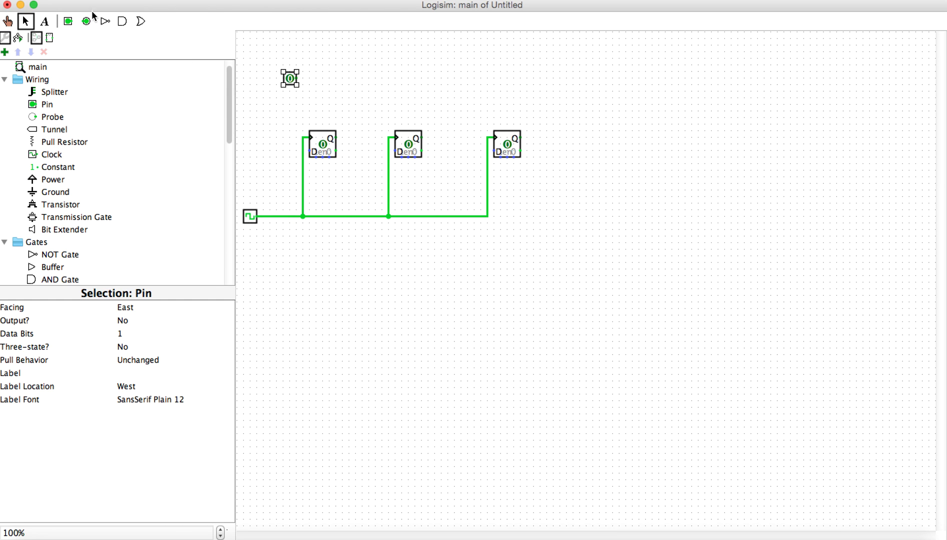
{"action": "left_click", "coordinate": [68, 22]}
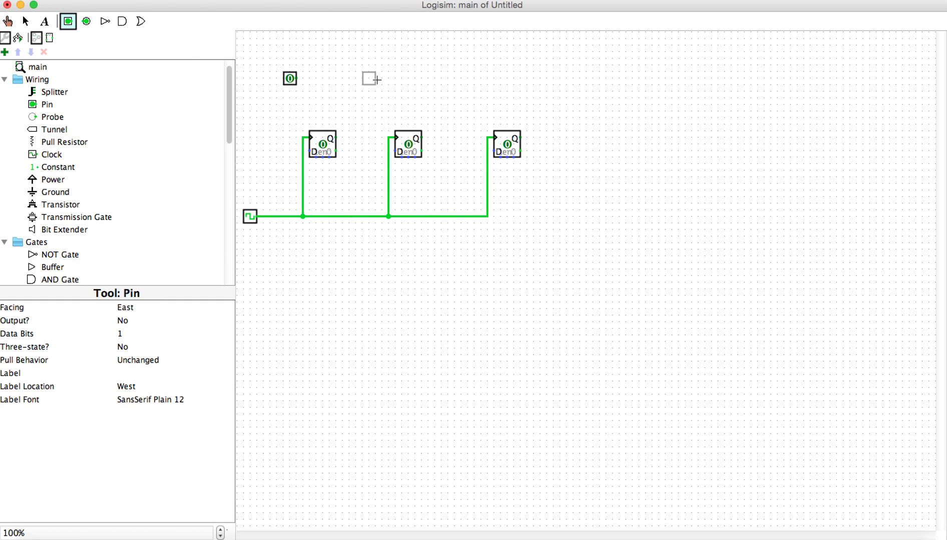
{"action": "left_click", "coordinate": [376, 79]}
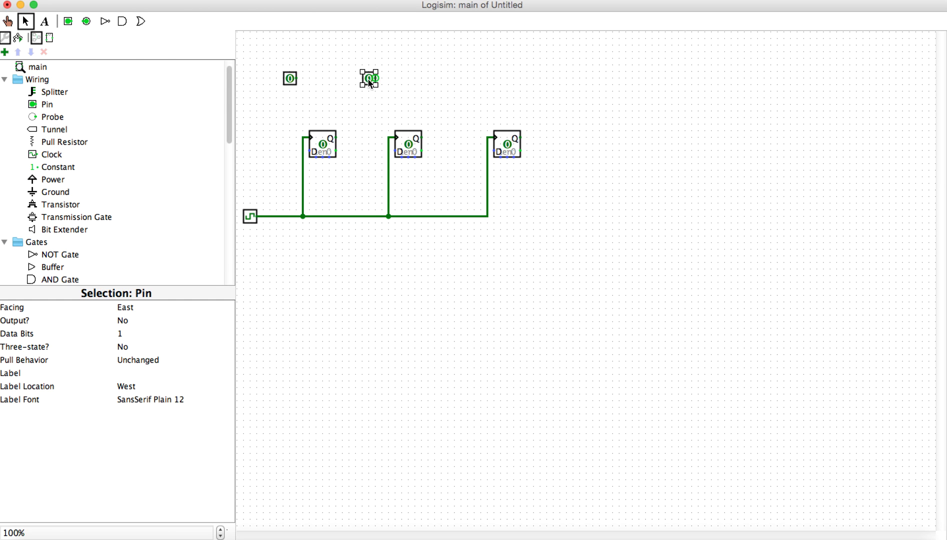
{"action": "left_click", "coordinate": [69, 24]}
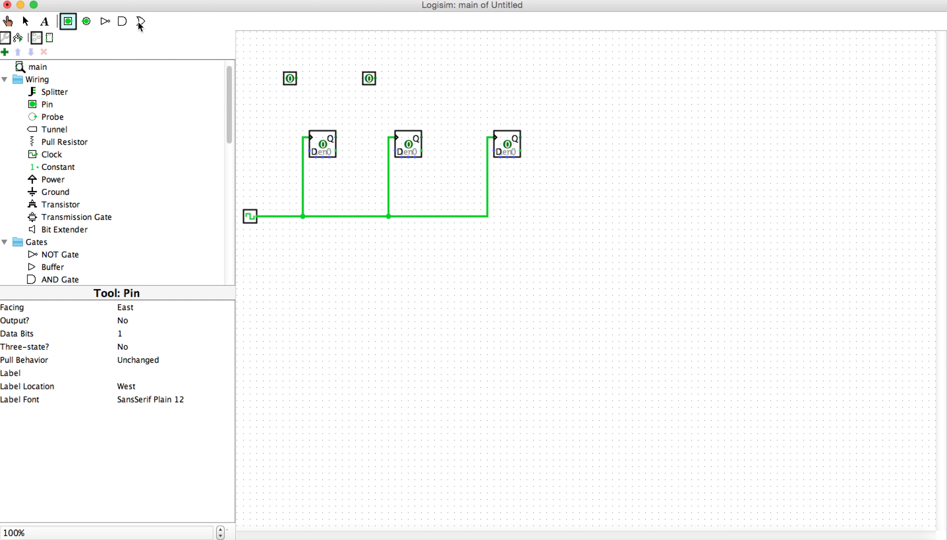
{"action": "left_click", "coordinate": [473, 78]}
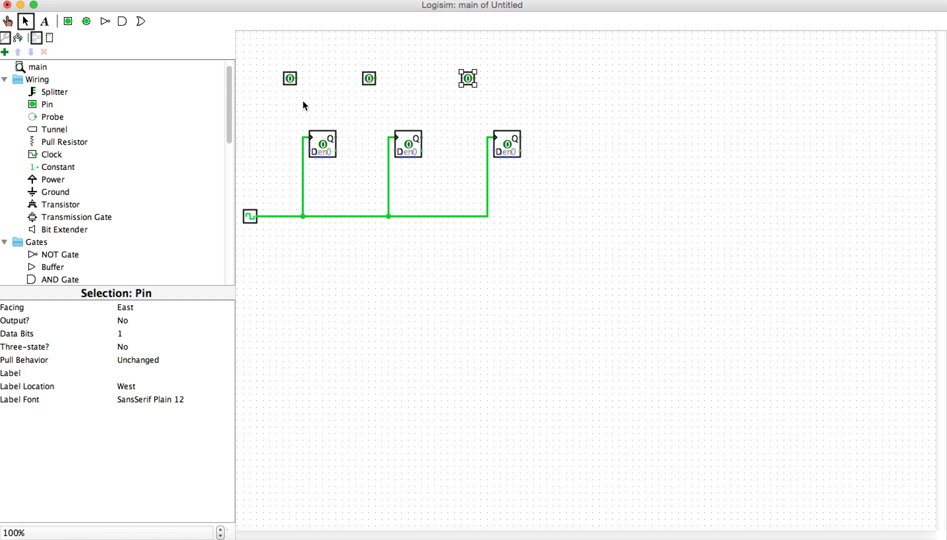
Set the Facing attribute of all three input pins to South
{"action": "left_click", "coordinate": [127, 308]}
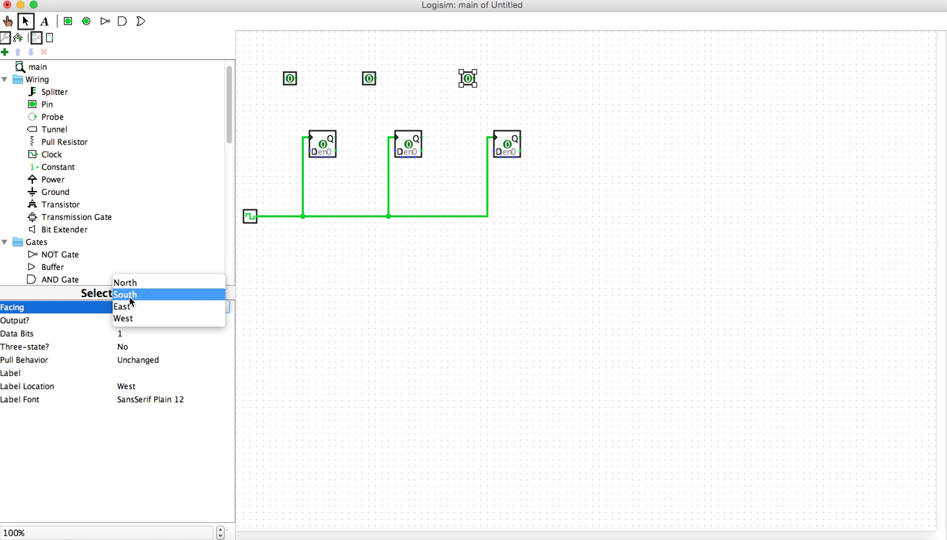
{"action": "left_click", "coordinate": [130, 295]}
{"action": "left_click", "coordinate": [373, 80]}
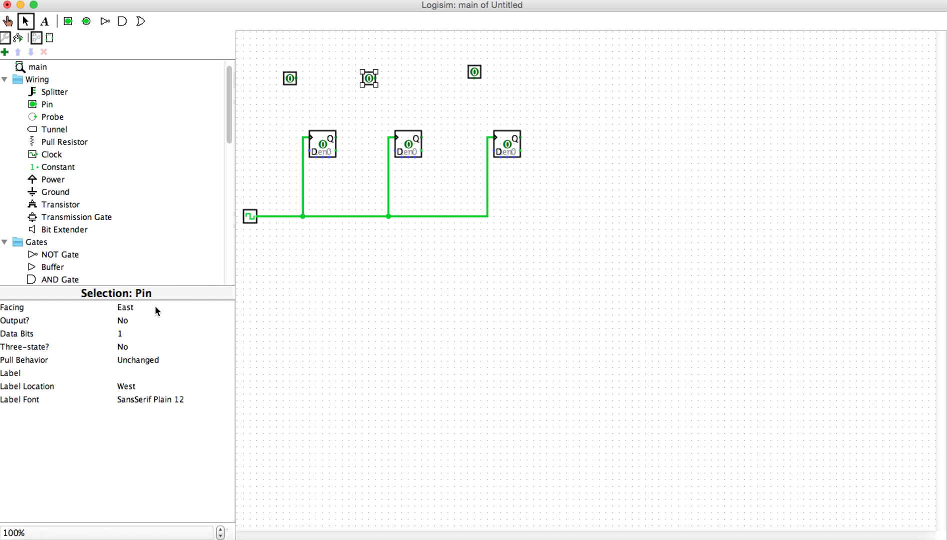
{"action": "left_click", "coordinate": [133, 307]}
{"action": "left_click", "coordinate": [133, 295]}
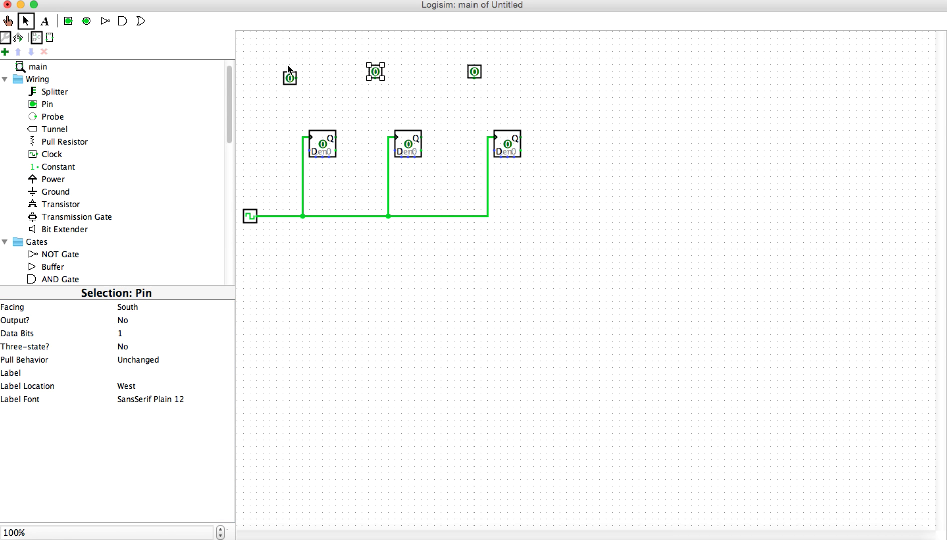
{"action": "left_click", "coordinate": [290, 78]}
{"action": "left_click", "coordinate": [130, 309]}
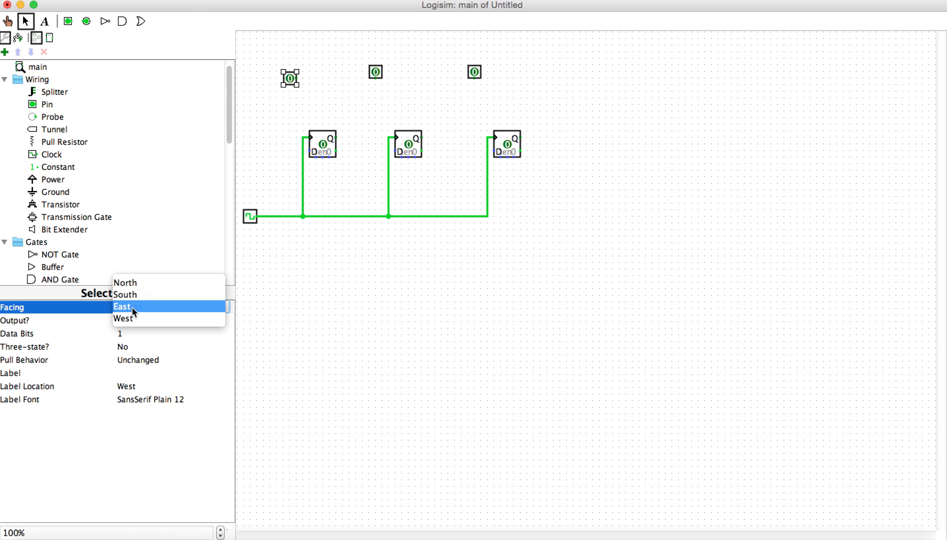
{"action": "left_click", "coordinate": [132, 297]}
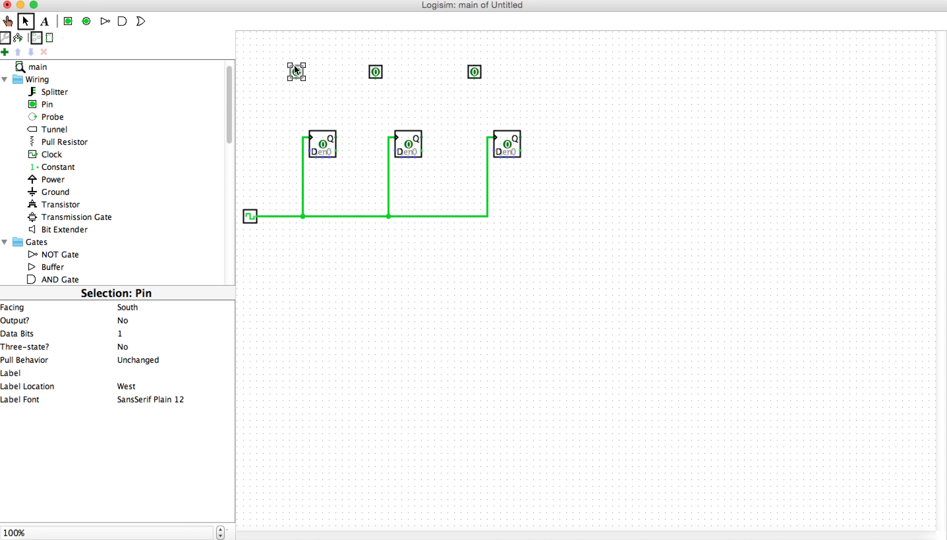
Wire each of the three input pins down to the D input of its flip-flop
{"action": "left_click_drag", "start_coordinate": [297, 68], "coordinate": [284, 68]}
{"action": "left_click_drag", "start_coordinate": [308, 150], "coordinate": [283, 151]}
{"action": "left_click_drag", "start_coordinate": [283, 79], "coordinate": [283, 150]}
{"action": "left_click_drag", "start_coordinate": [375, 77], "coordinate": [376, 150]}
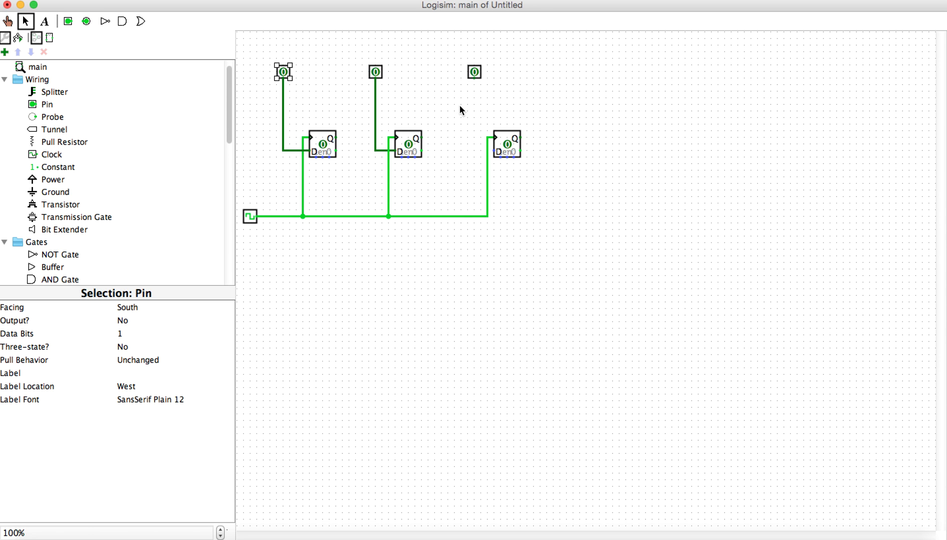
{"action": "left_click_drag", "start_coordinate": [474, 78], "coordinate": [474, 151]}
Place a north-facing LED below the first flip-flop and wire its Q output to it
{"action": "scroll", "coordinate": [88, 240], "scroll_direction": "down", "scroll_amount": 5}
{"action": "scroll", "coordinate": [89, 243], "scroll_direction": "down", "scroll_amount": 10}
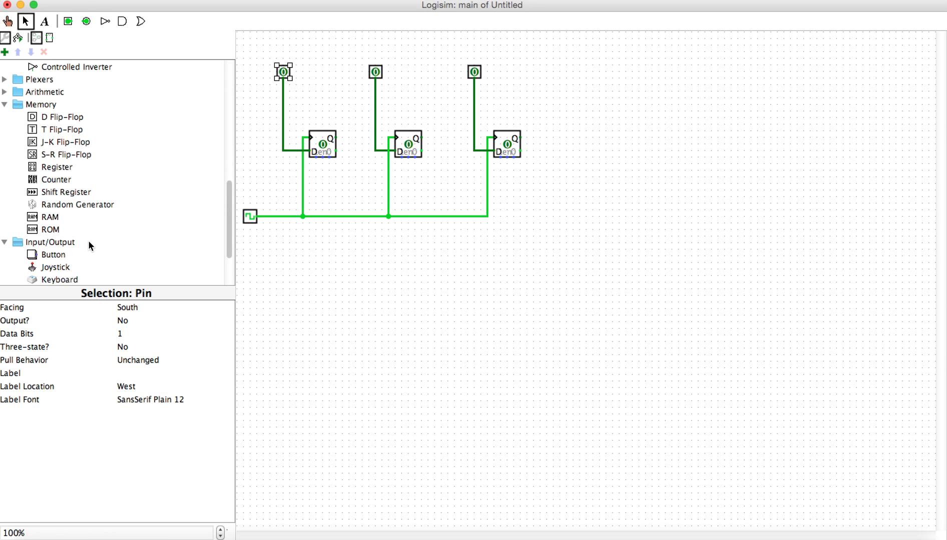
{"action": "left_click", "coordinate": [49, 217]}
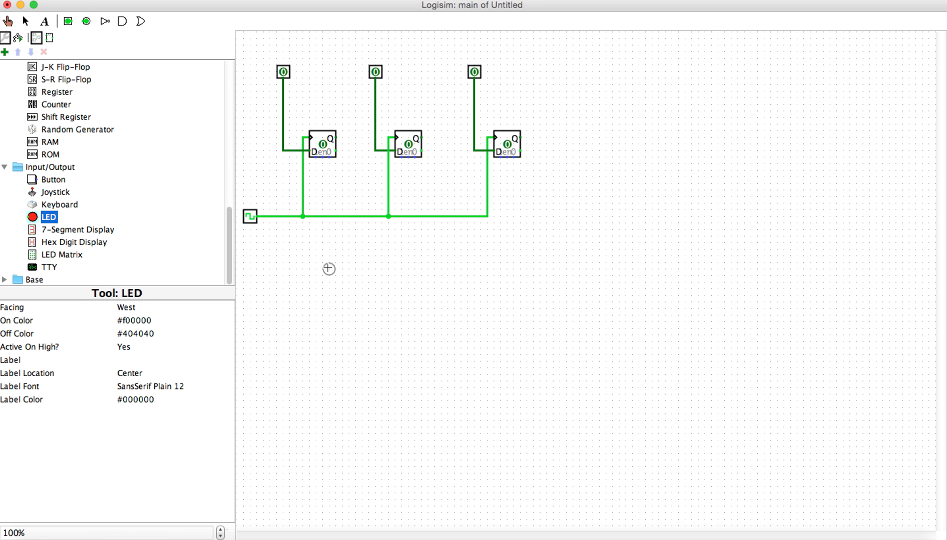
{"action": "left_click", "coordinate": [348, 248]}
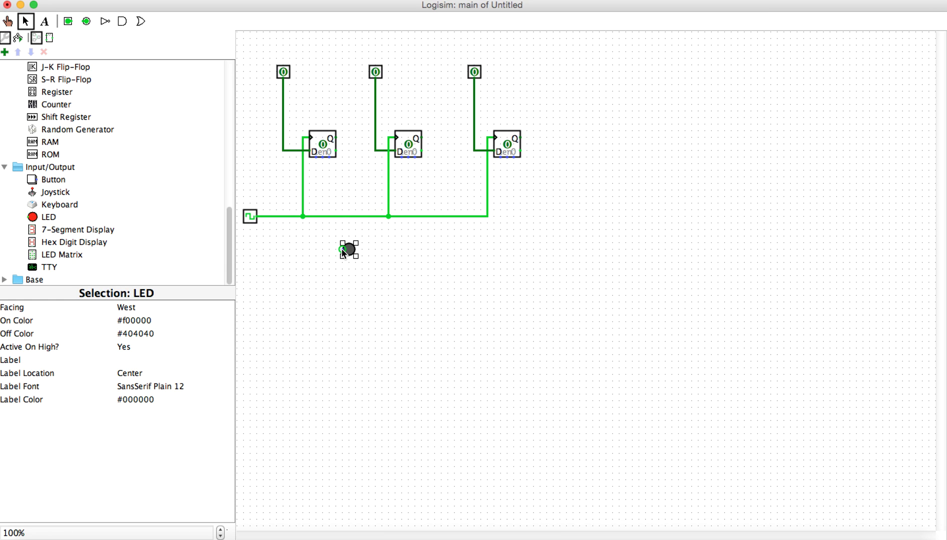
{"action": "left_click", "coordinate": [127, 307]}
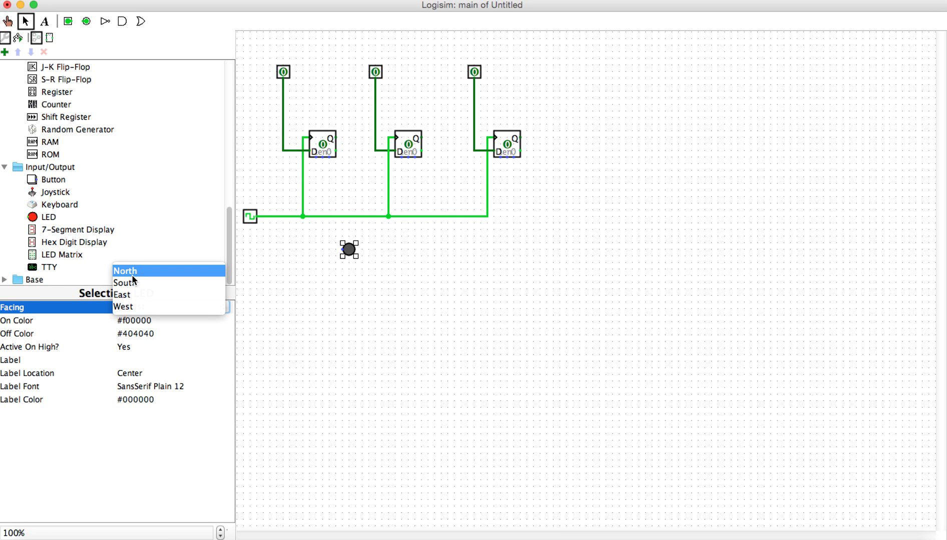
{"action": "key", "text": "Return"}
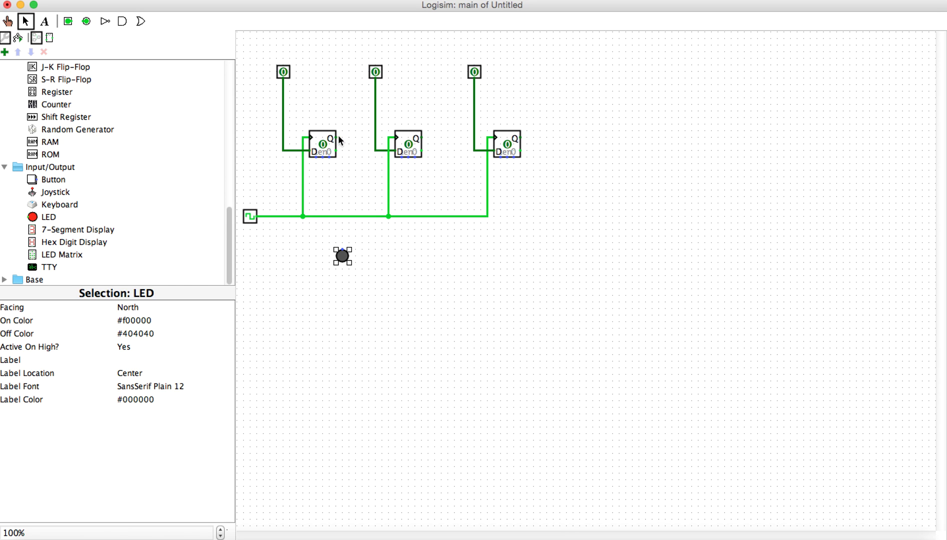
{"action": "left_click_drag", "start_coordinate": [342, 136], "coordinate": [342, 250]}
Add LEDs below the second and third flip-flops, wiring each to its flip-flop's Q output
{"action": "left_click", "coordinate": [434, 255]}
{"action": "left_click_drag", "start_coordinate": [422, 138], "coordinate": [435, 137]}
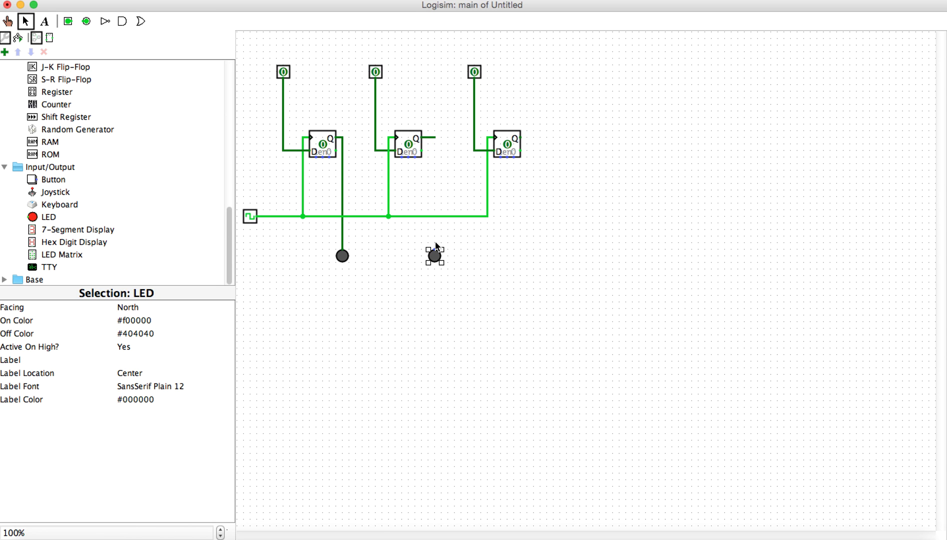
{"action": "left_click_drag", "start_coordinate": [435, 249], "coordinate": [435, 137]}
{"action": "key", "text": "ctrl+d"}
{"action": "left_click", "coordinate": [540, 248]}
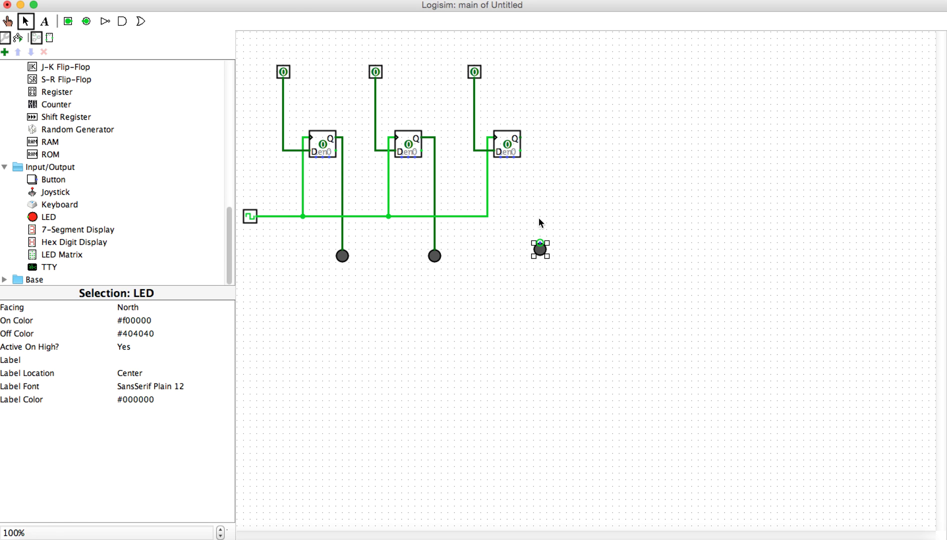
{"action": "left_click_drag", "start_coordinate": [520, 137], "coordinate": [534, 137]}
{"action": "left_click_drag", "start_coordinate": [540, 243], "coordinate": [539, 138]}
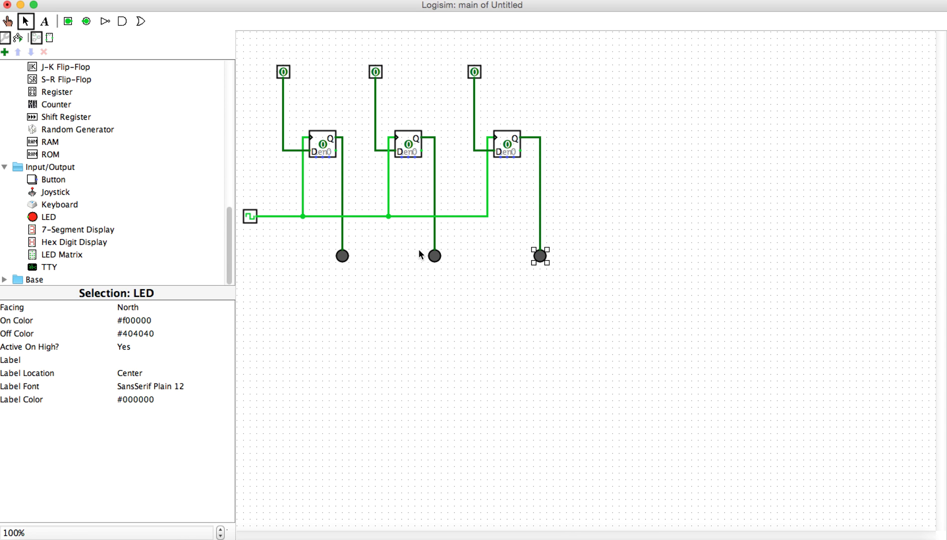
Add the text label 'Parallel input' above the input pins, then return to the Select tool
{"action": "left_click", "coordinate": [389, 296]}
{"action": "left_click", "coordinate": [45, 21]}
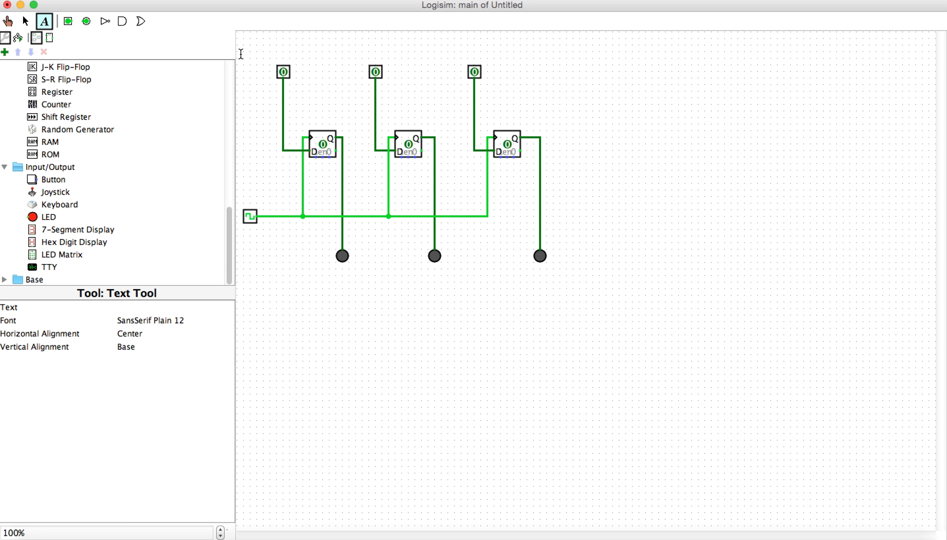
{"action": "left_click", "coordinate": [278, 52]}
{"action": "type", "text": "Par"}
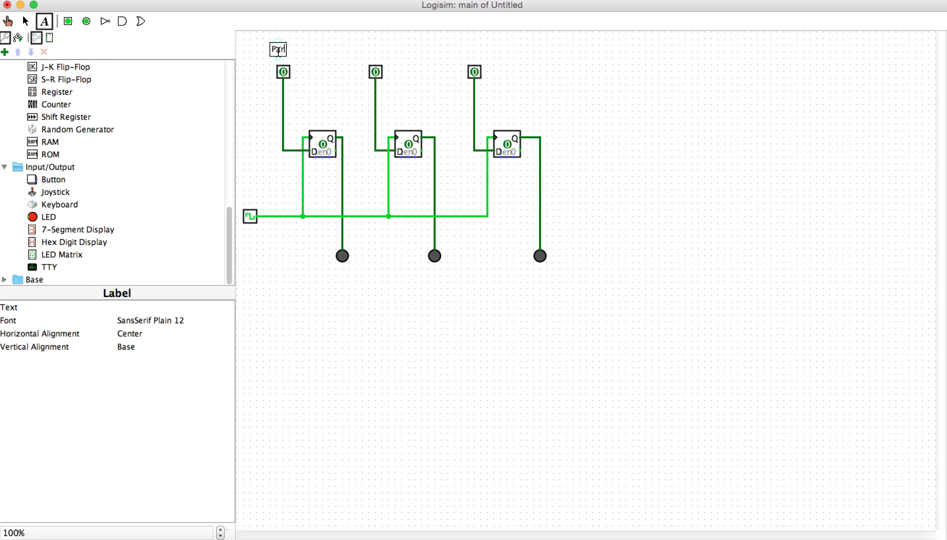
{"action": "type", "text": "allel input"}
{"action": "left_click", "coordinate": [282, 281]}
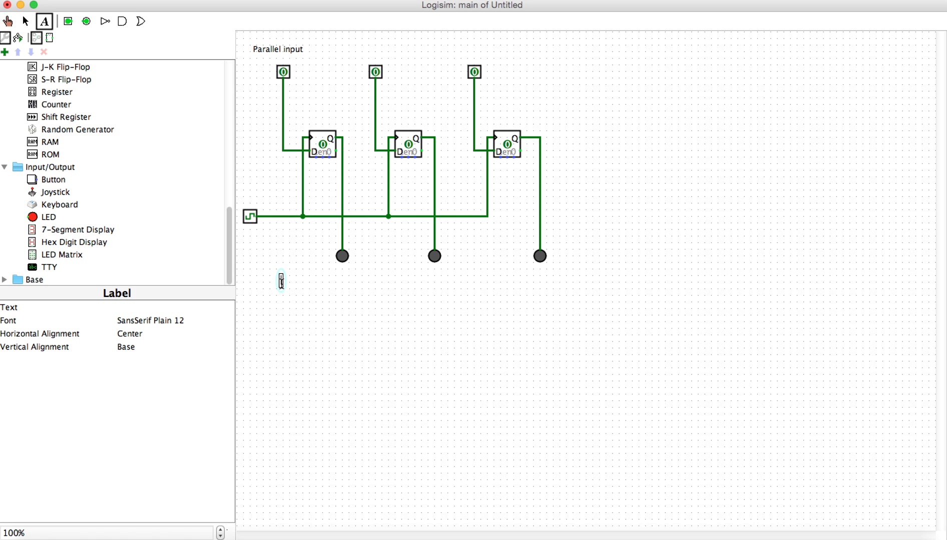
{"action": "left_click", "coordinate": [27, 25]}
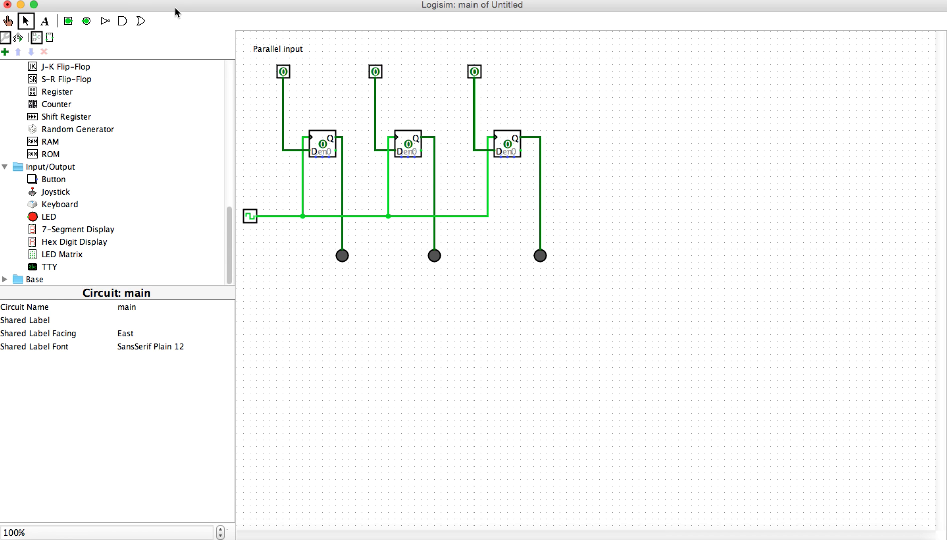
Set the simulation tick frequency to 0.5 Hz in the Simulate menu
{"action": "left_click", "coordinate": [198, 2]}
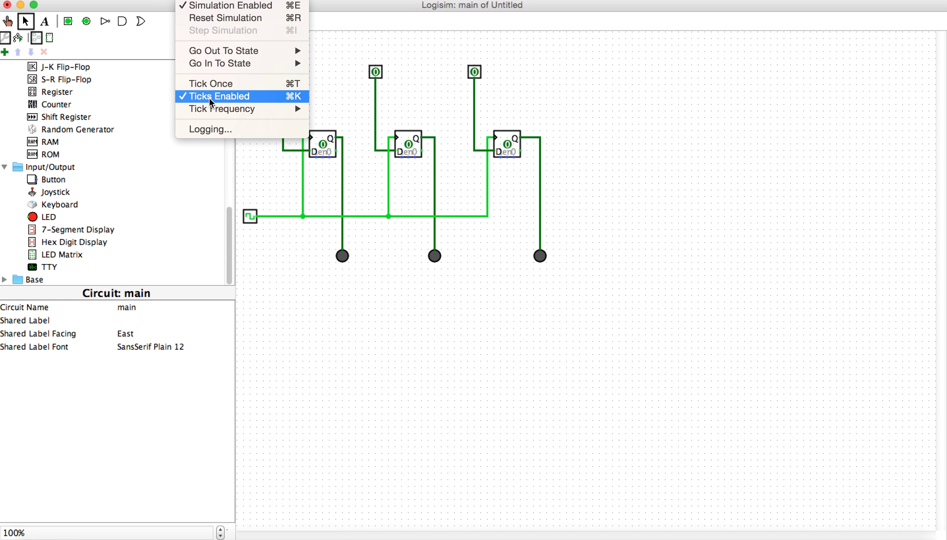
{"action": "mouse_move", "coordinate": [221, 109]}
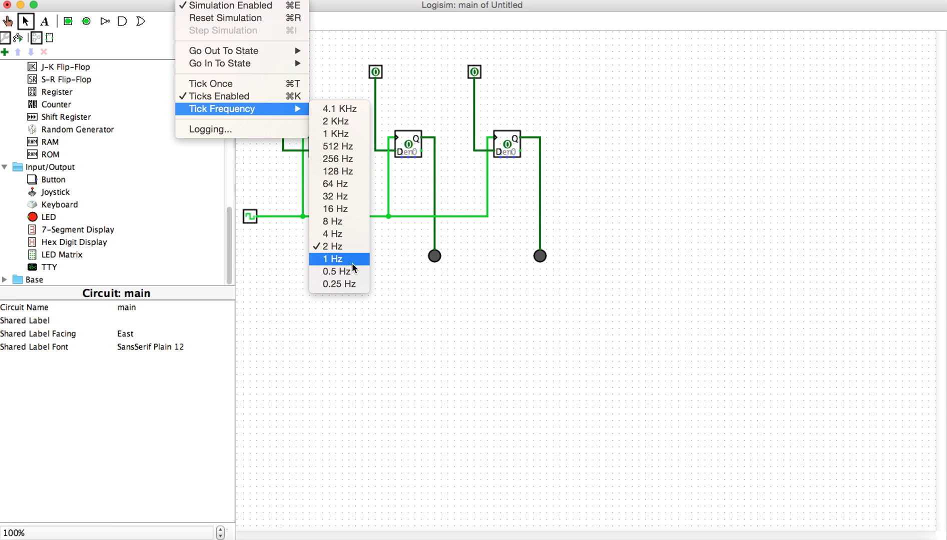
{"action": "left_click", "coordinate": [336, 271]}
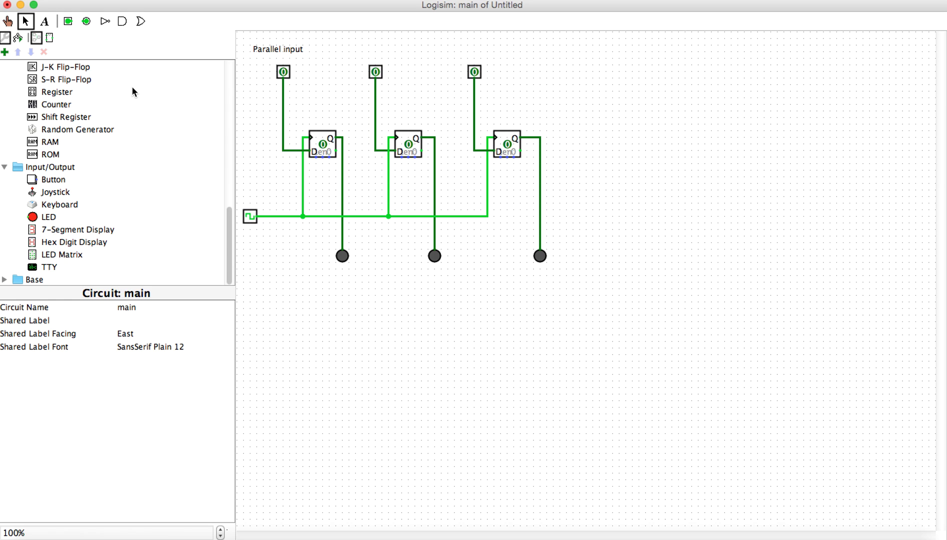
Poke the input pins between 0 and 1 and watch the LEDs latch values on clock ticks
{"action": "left_click", "coordinate": [7, 21]}
{"action": "left_click", "coordinate": [287, 75]}
{"action": "left_click", "coordinate": [377, 74]}
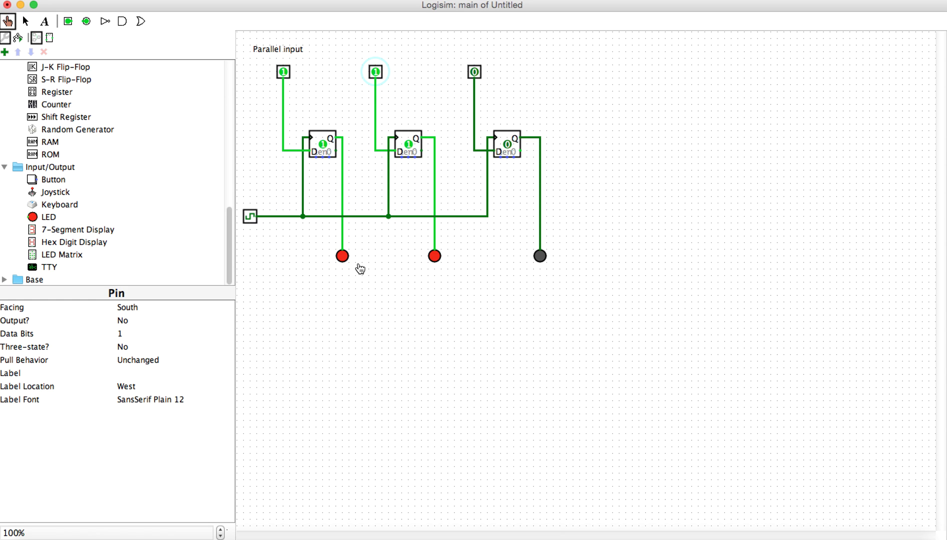
{"action": "left_click", "coordinate": [474, 72]}
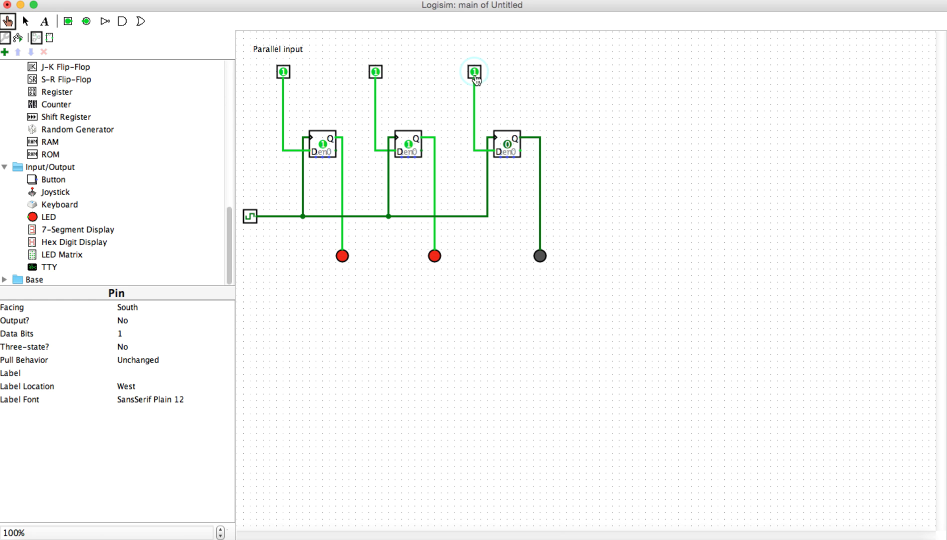
{"action": "left_click", "coordinate": [374, 74]}
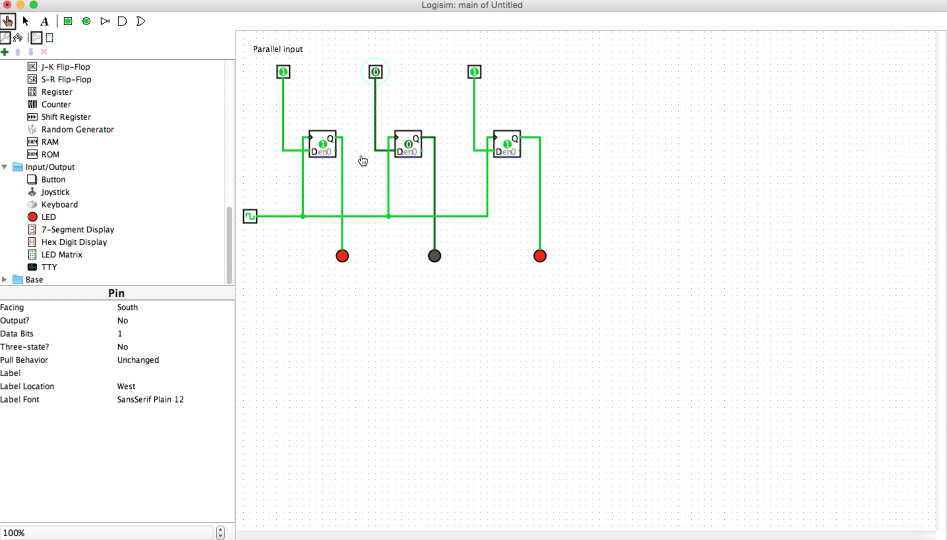
{"action": "left_click", "coordinate": [284, 72]}
{"action": "left_click", "coordinate": [376, 72]}
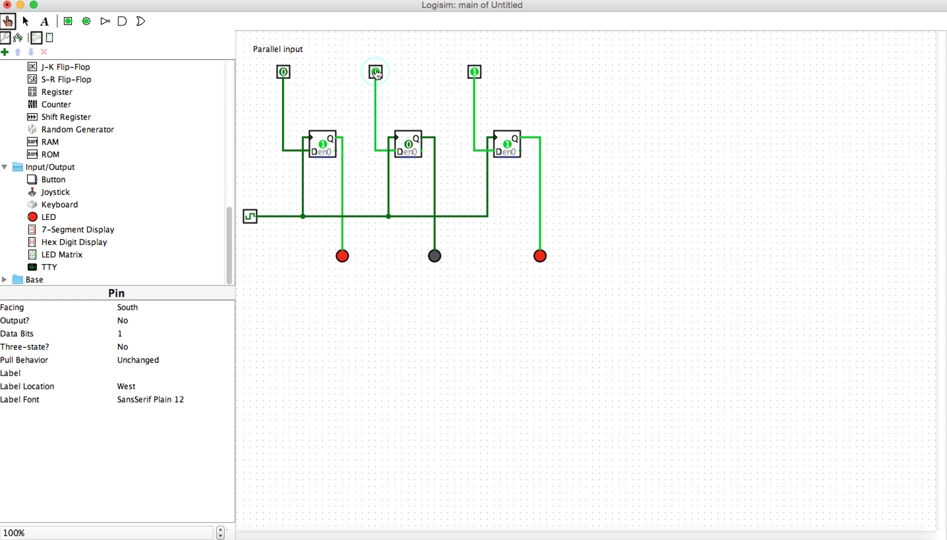
{"action": "left_click", "coordinate": [475, 72]}
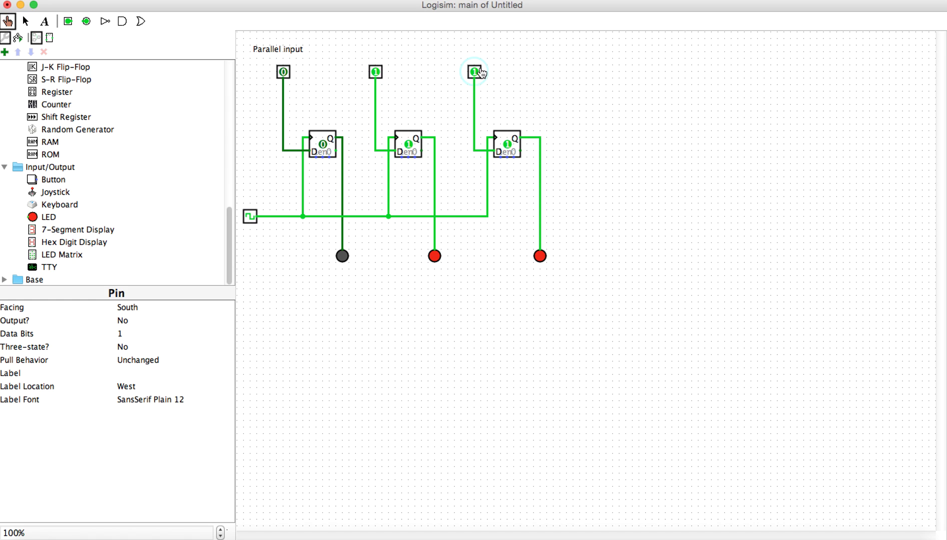
{"action": "left_click", "coordinate": [376, 72]}
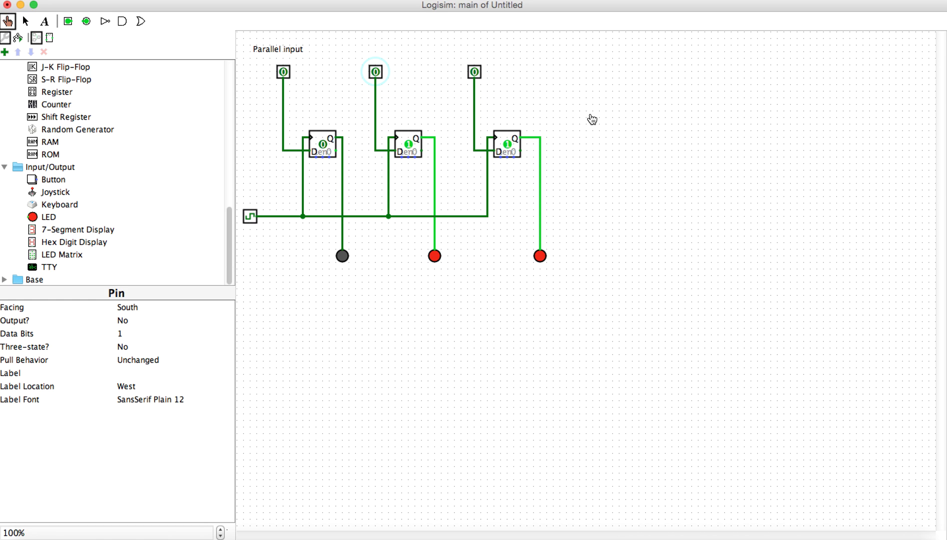